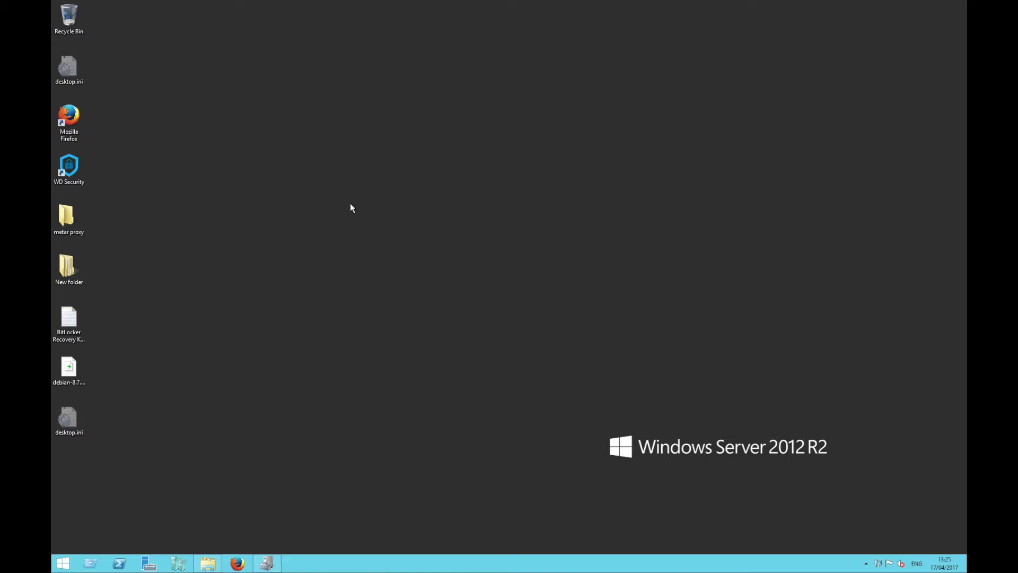
In Device Manager, list the disk drives and inspect both AMD 1X2 Mirror/RAID1 disks, then open This PC.
click(266, 563)
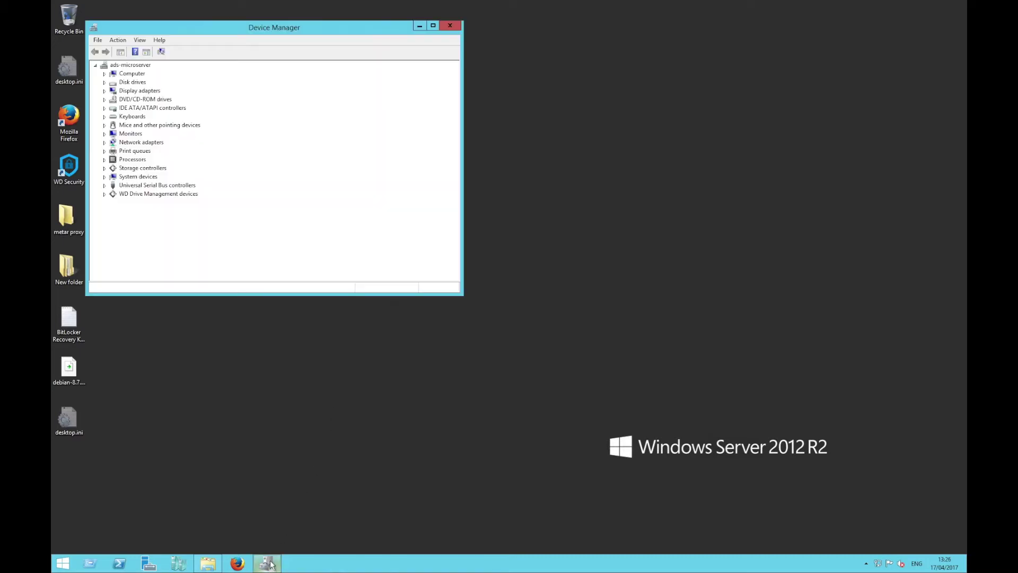
click(104, 82)
click(177, 92)
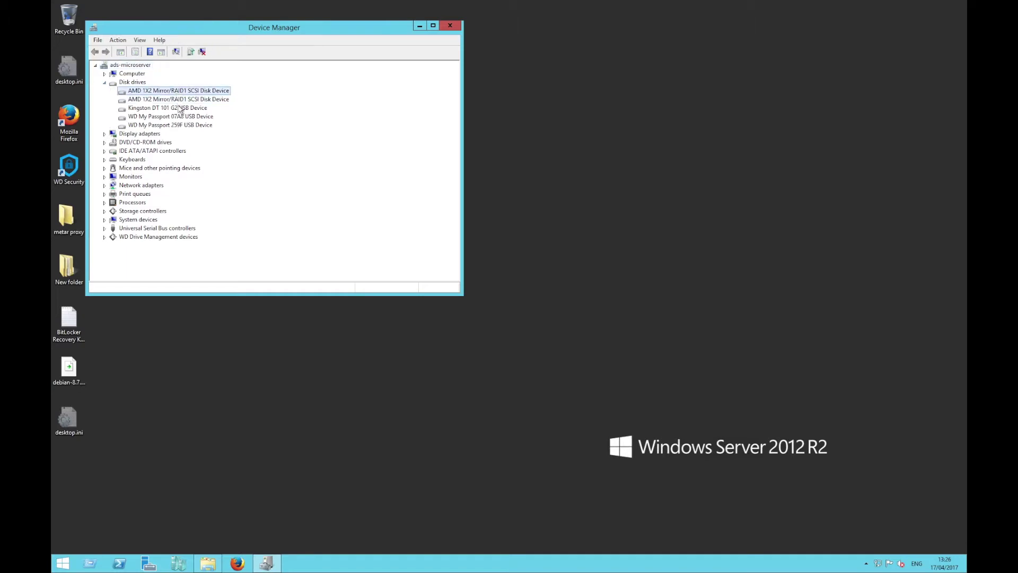
click(183, 100)
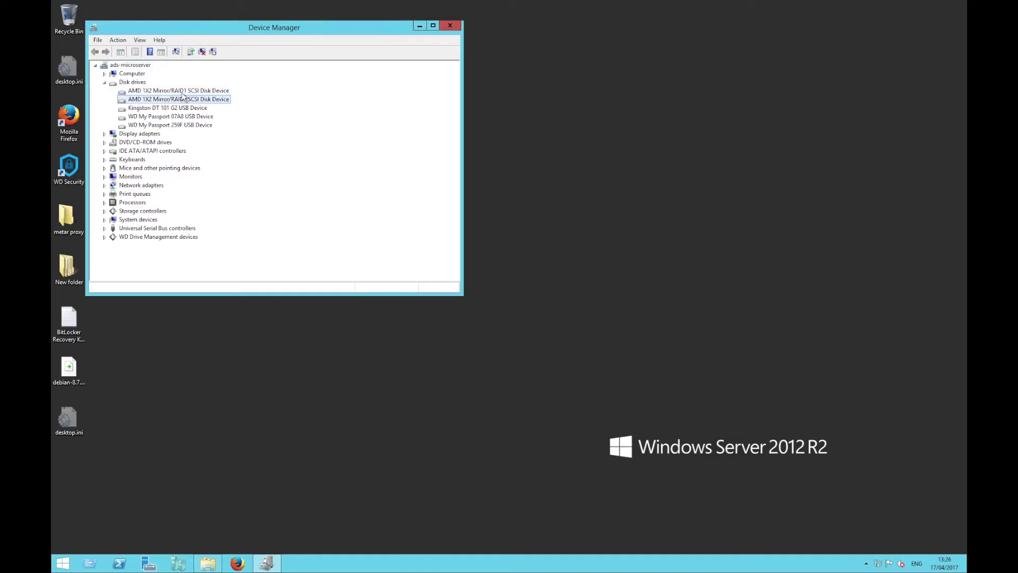
click(184, 93)
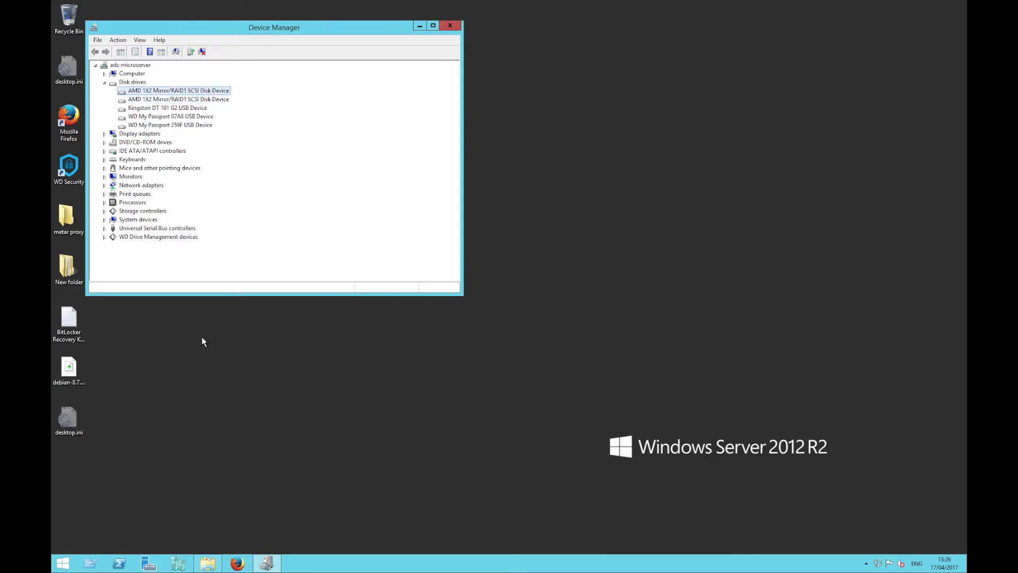
click(212, 567)
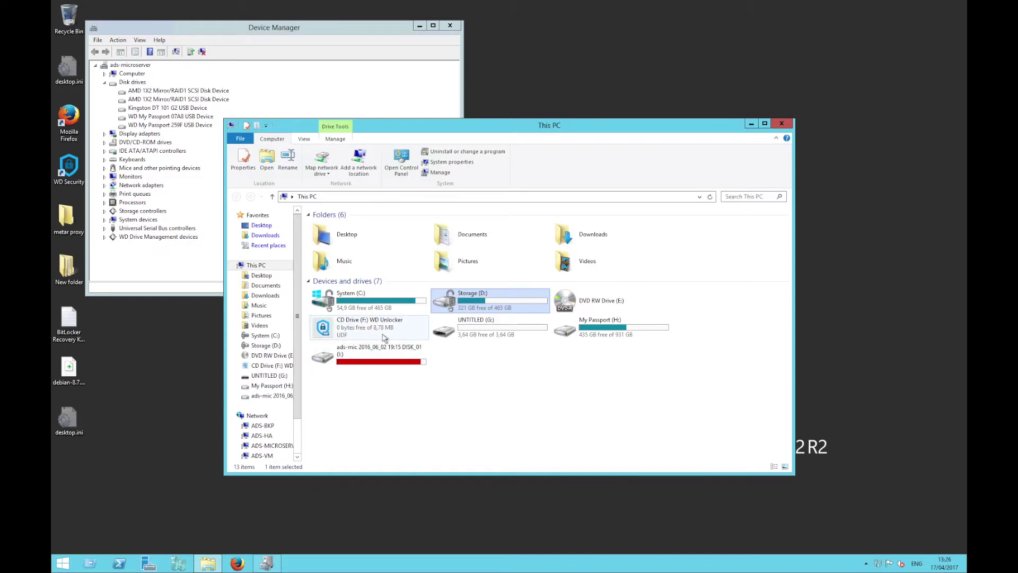
Open Manage BitLocker from the System (C:) drive's context menu in This PC.
click(370, 312)
click(435, 310)
right_click(382, 306)
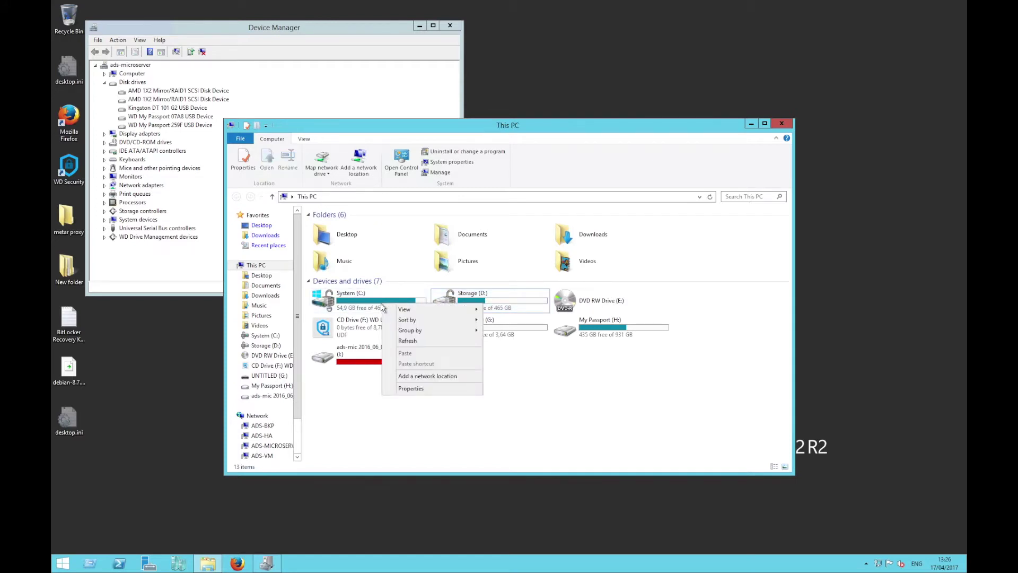
click(359, 304)
right_click(358, 297)
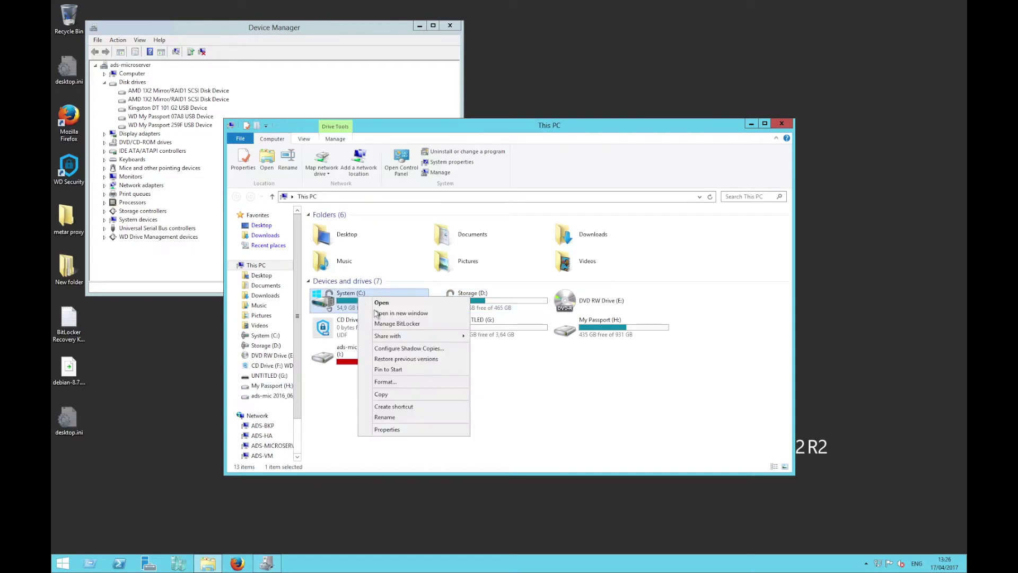
click(432, 324)
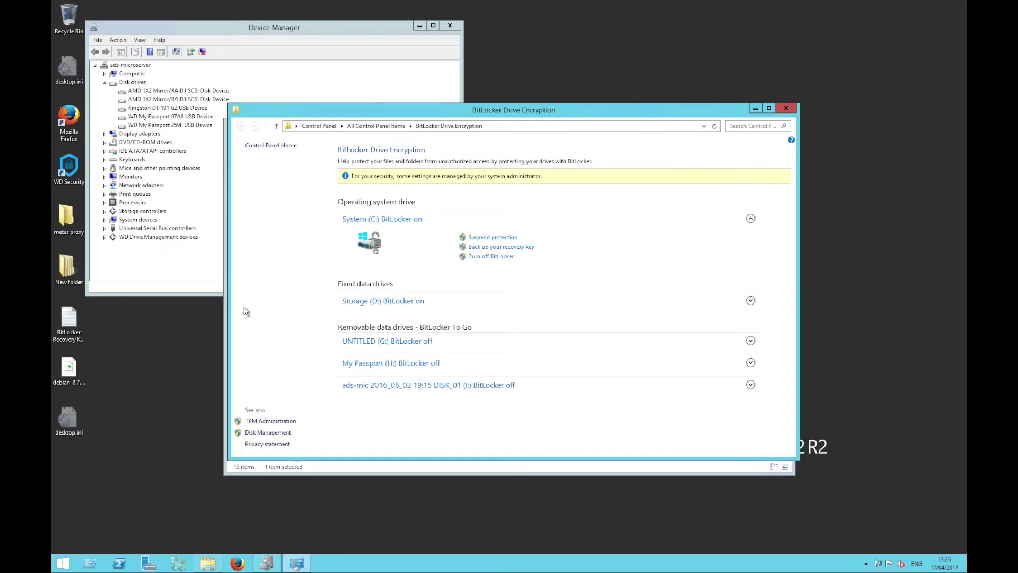
Expand Network adapters and inspect the Broadcom NetXtreme and Intel PRO/1000 PT adapters, then the first RAID1 disk.
click(105, 185)
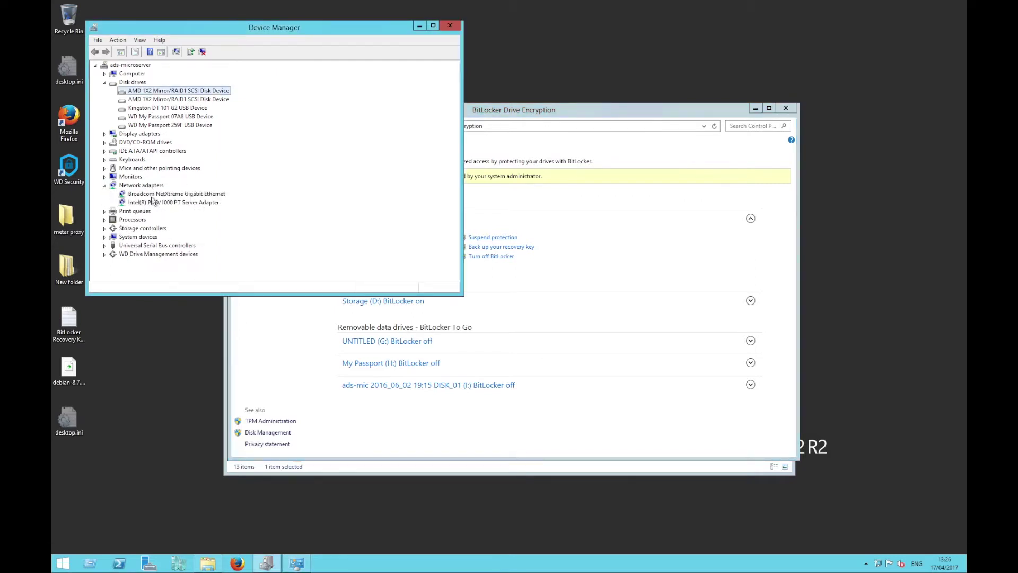
click(200, 194)
click(198, 203)
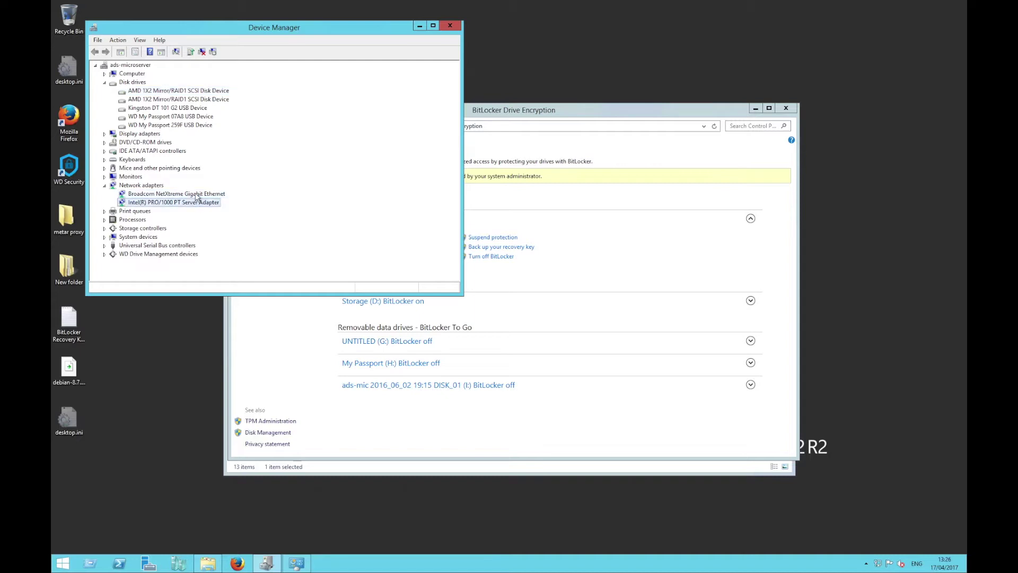
click(195, 195)
click(194, 203)
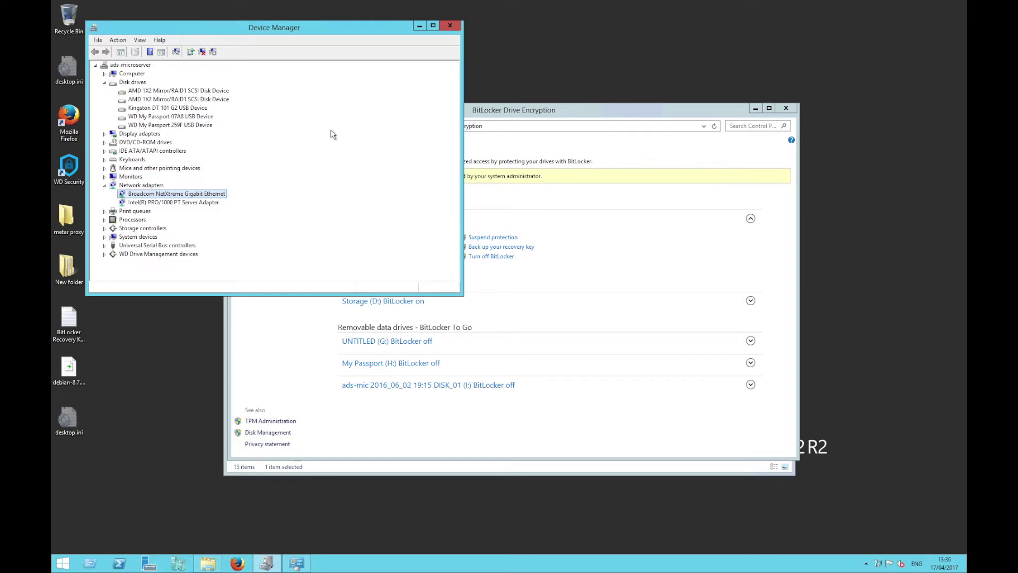
click(188, 92)
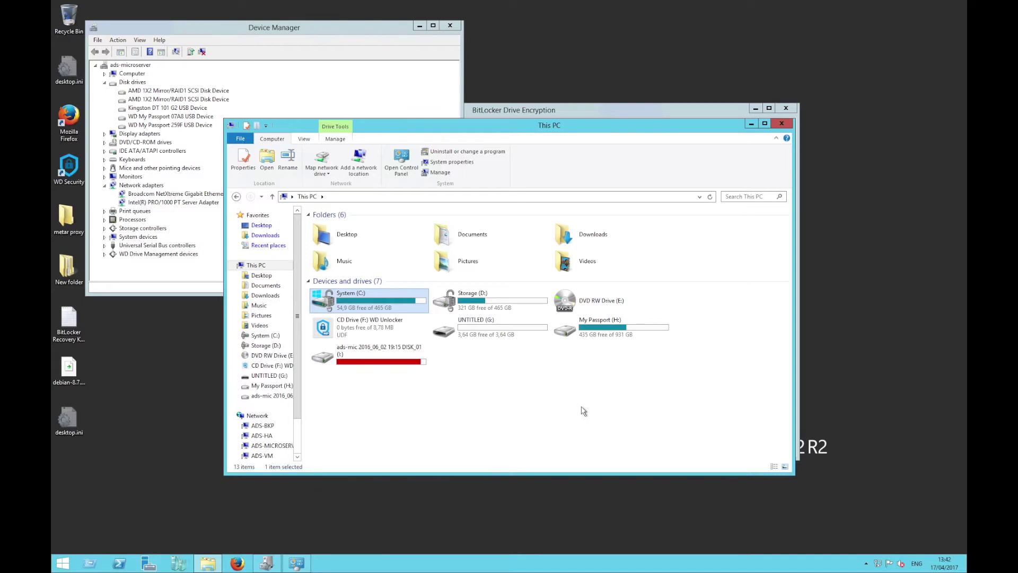
click(493, 303)
click(177, 91)
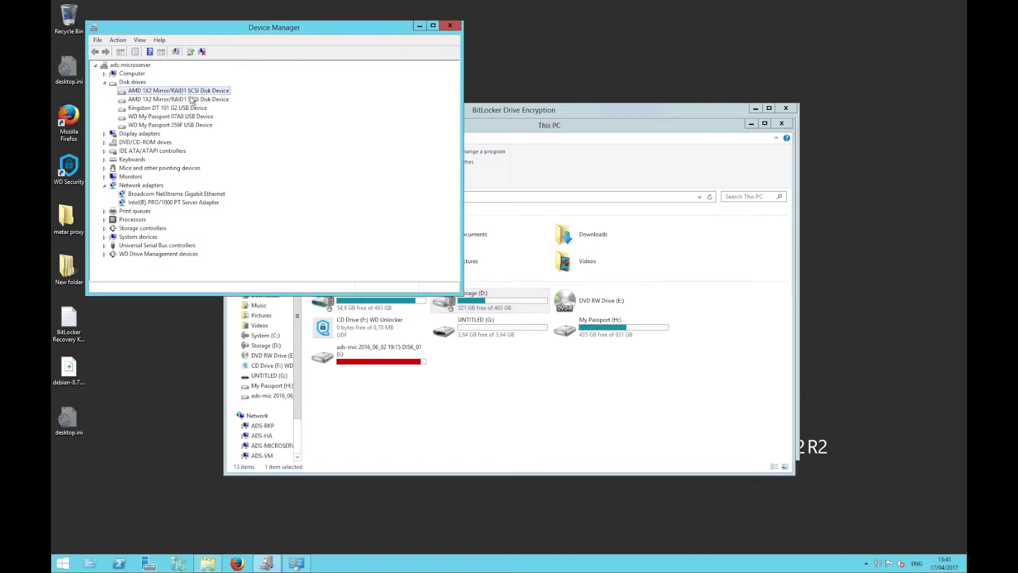
click(192, 99)
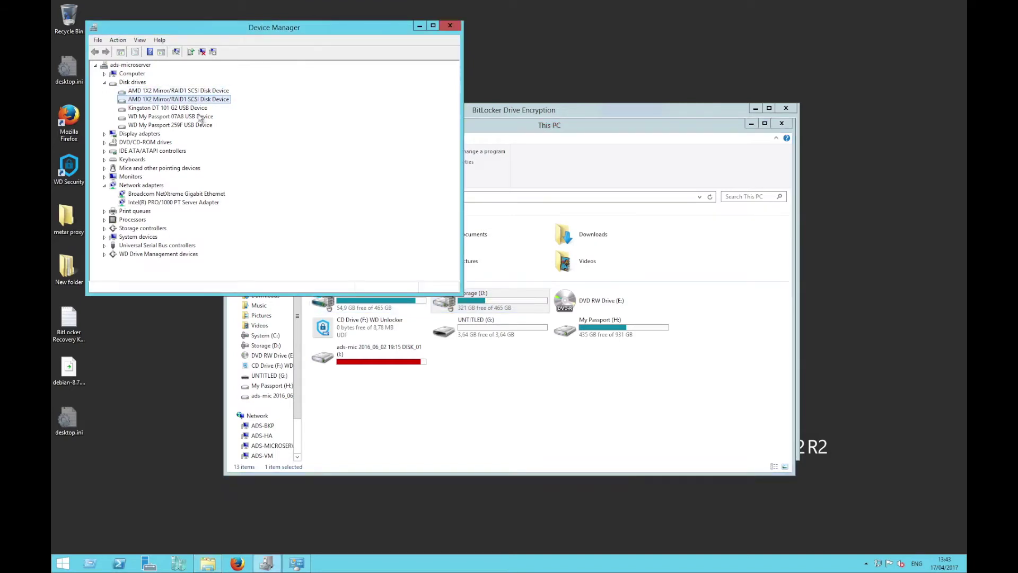
click(413, 405)
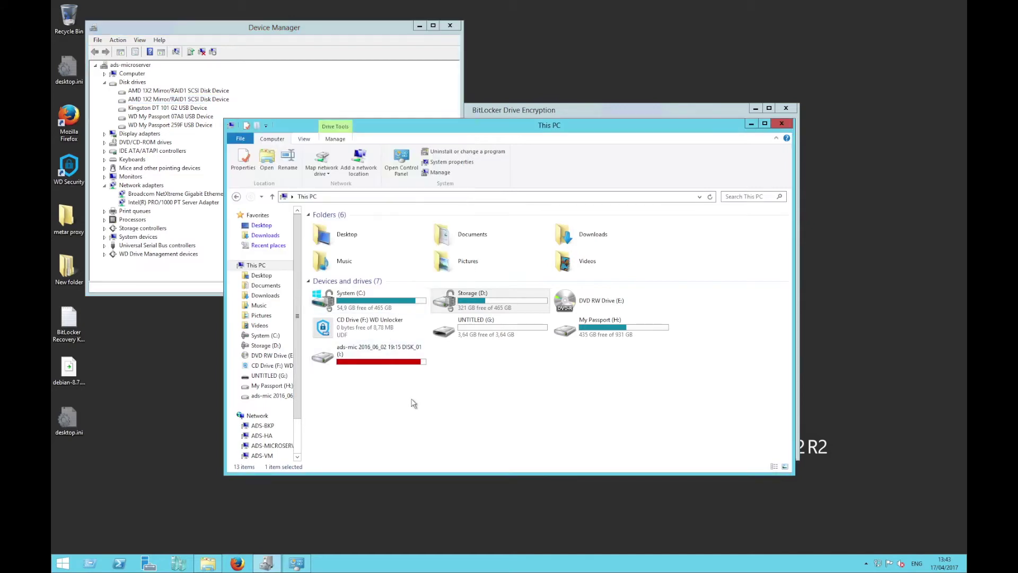
click(378, 307)
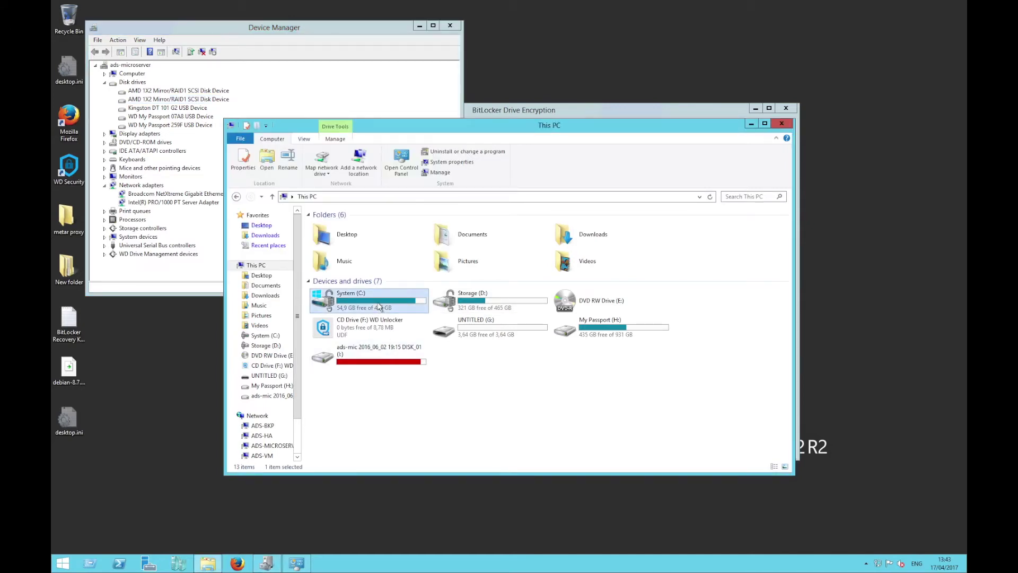
click(493, 310)
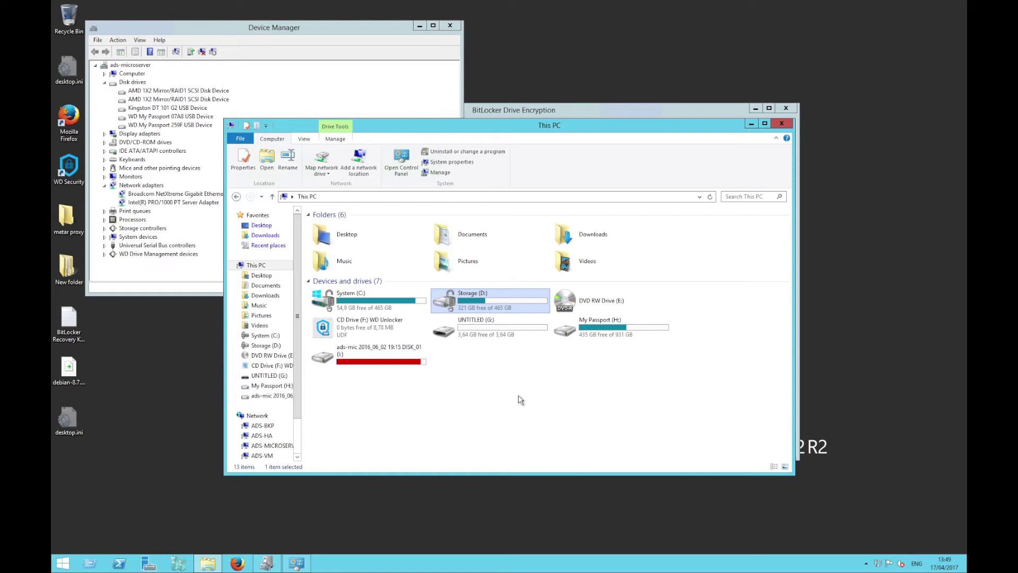
Reopen BitLocker Drive Encryption through Manage BitLocker on the System (C:) drive.
right_click(376, 299)
click(360, 297)
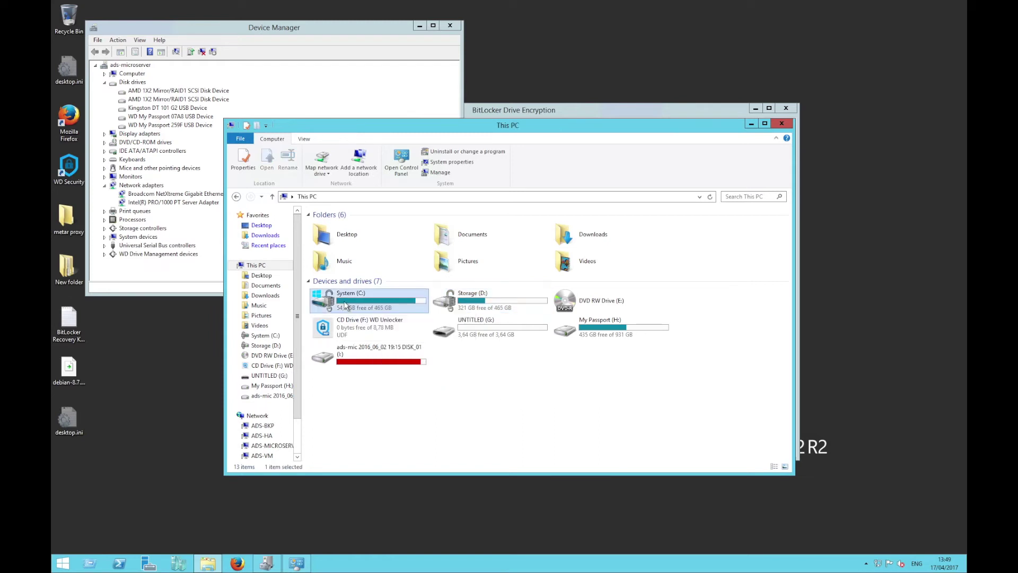
right_click(345, 301)
click(364, 329)
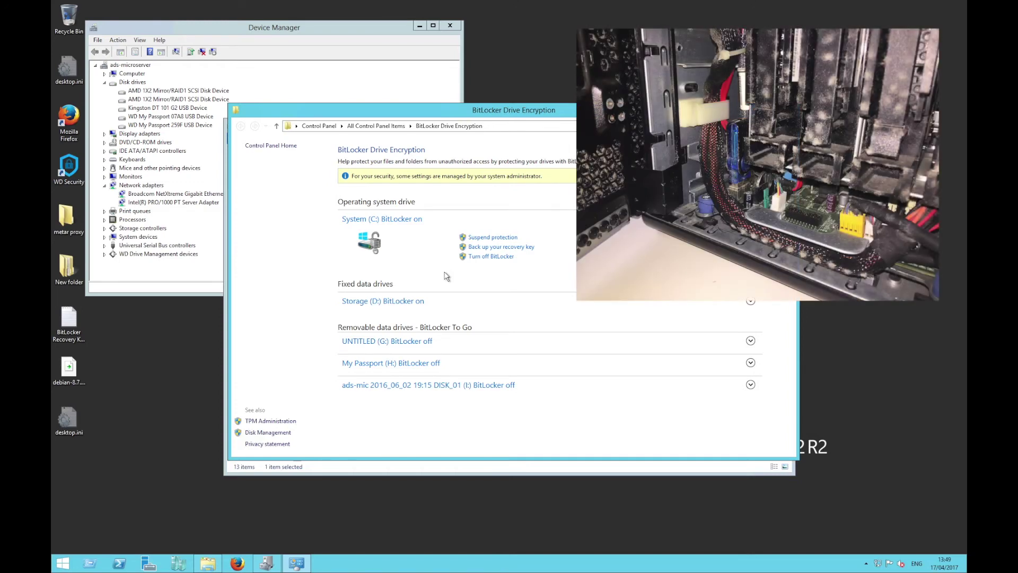
click(750, 301)
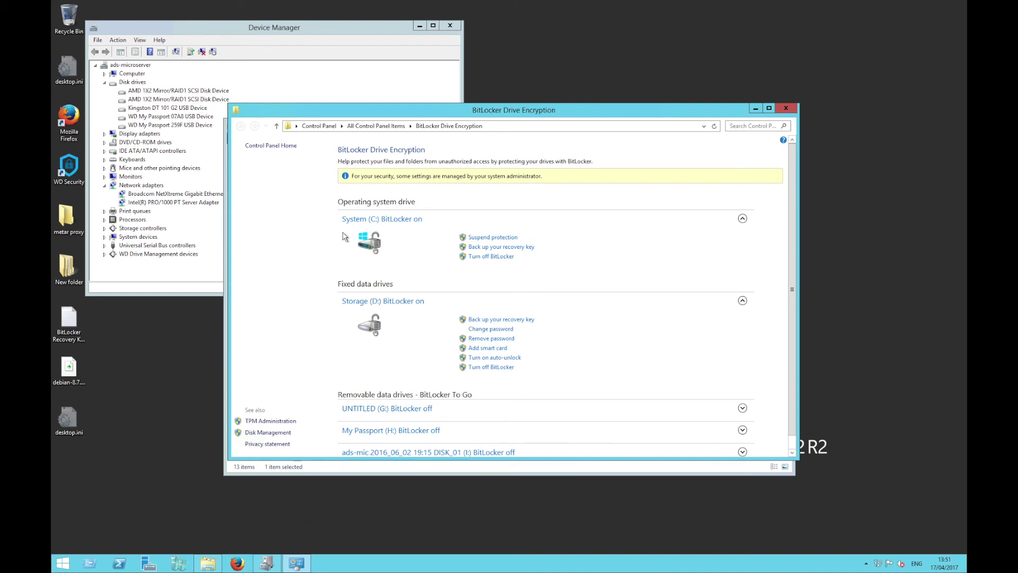
click(192, 204)
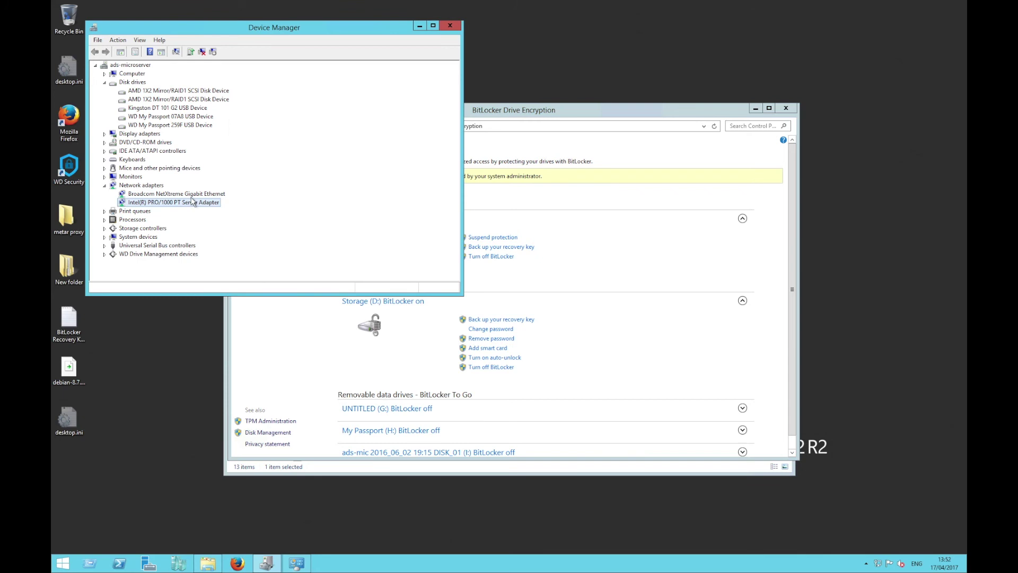
View the Broadcom and Intel PRO/1000 adapters' Properties, closing each without changes, then open the taskbar menu.
double_click(137, 197)
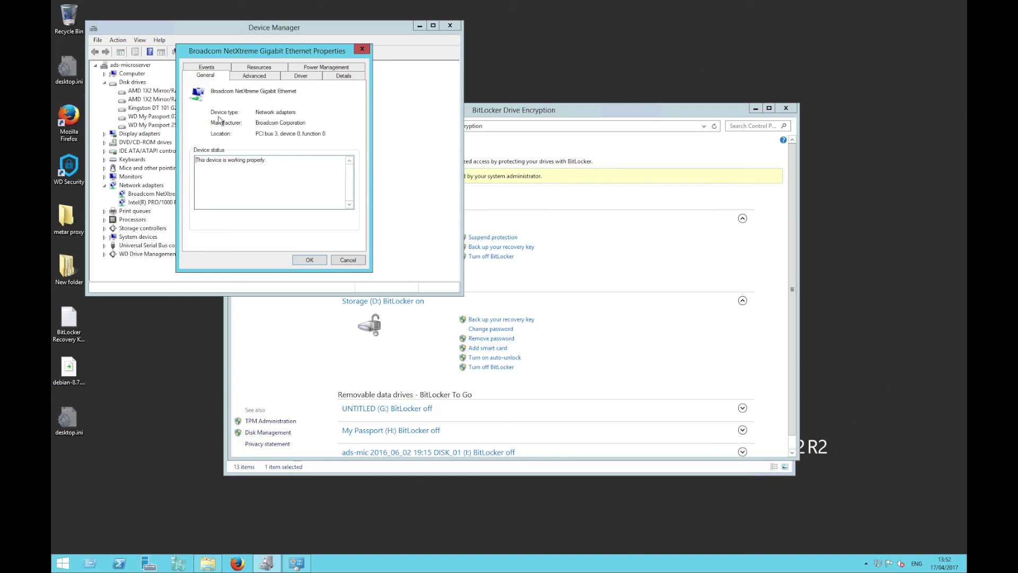
click(343, 260)
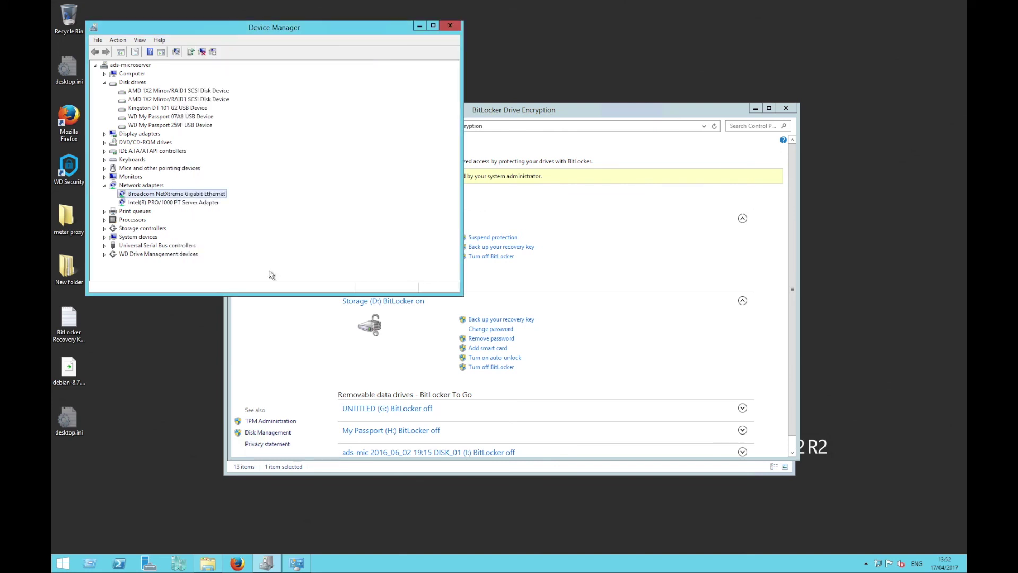
double_click(166, 203)
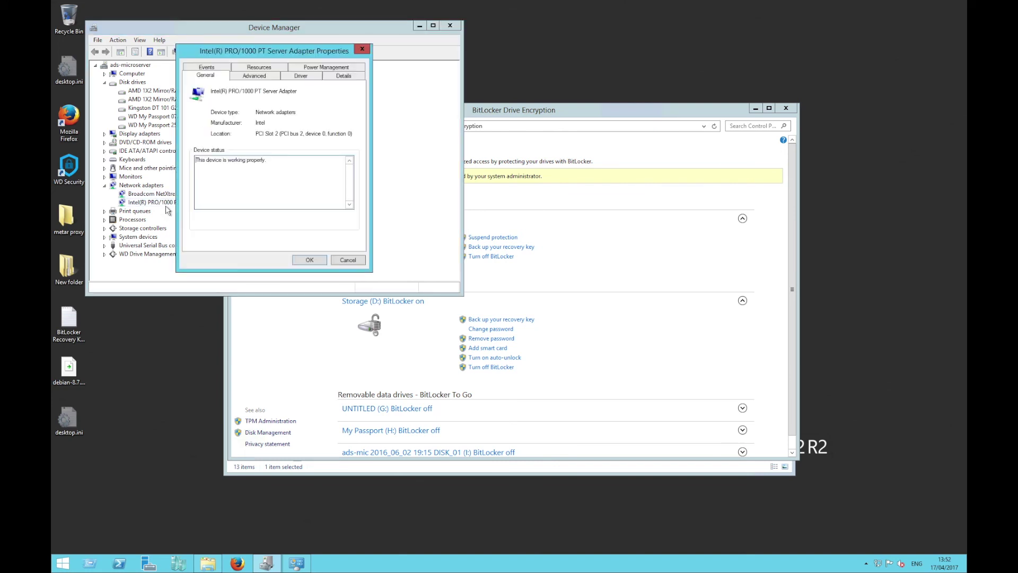
click(348, 260)
right_click(460, 565)
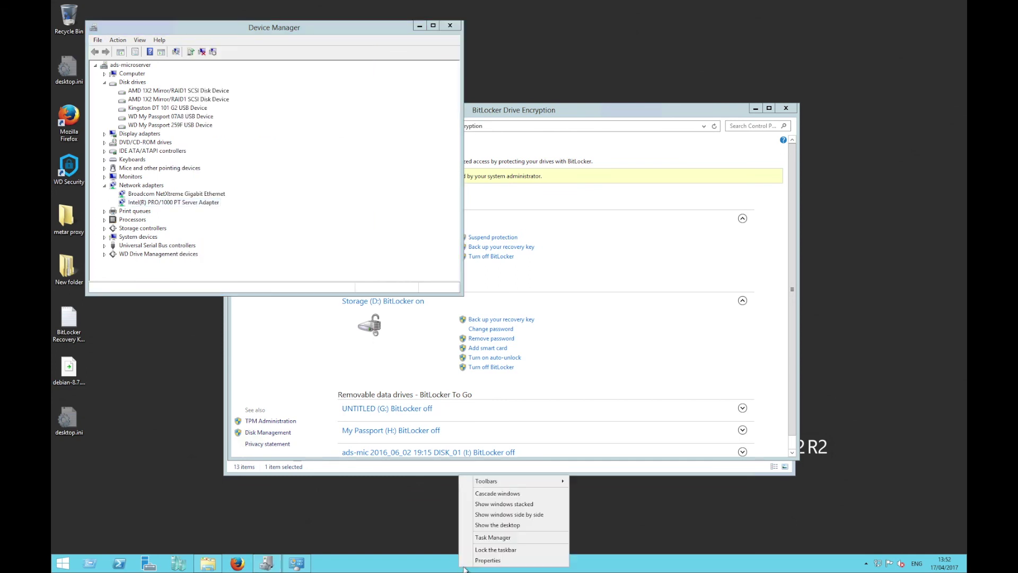
Launch Task Manager and view Performance: 16.0 GB memory at 1333 MHz, 2 of 2 slots used.
click(491, 537)
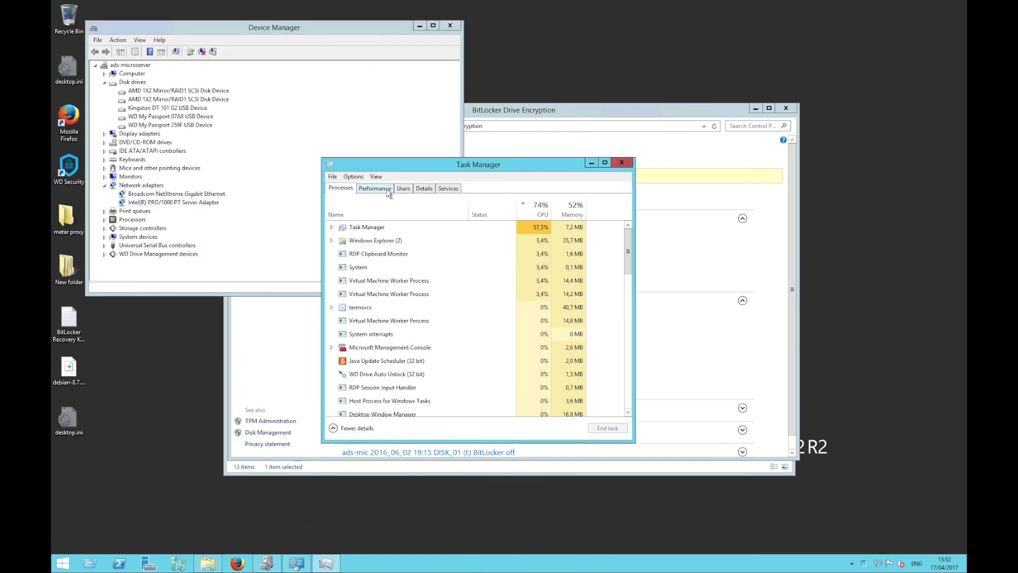
click(387, 190)
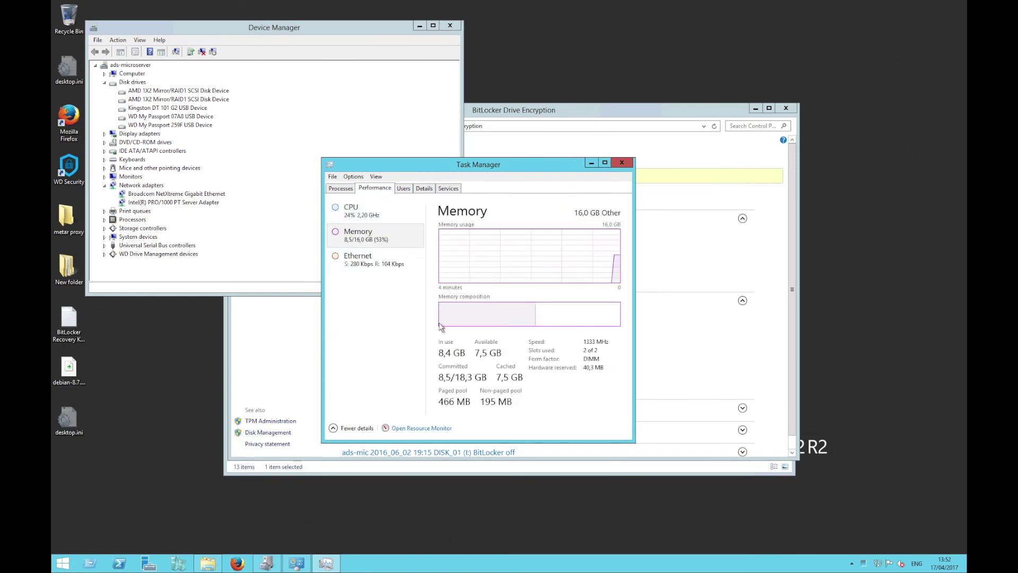